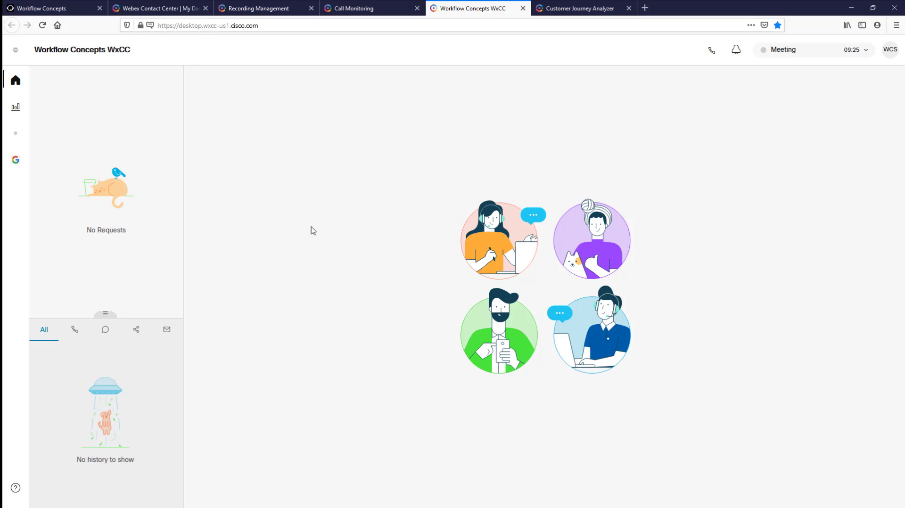
View the WCS supervisor's profile panel, highlight the name, then close the panel
left_click(889, 52)
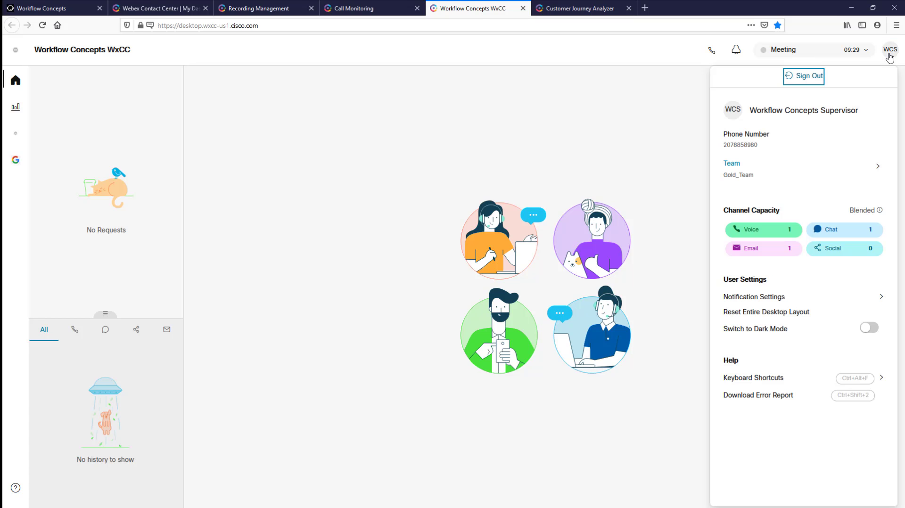
left_click_drag(866, 113, 749, 112)
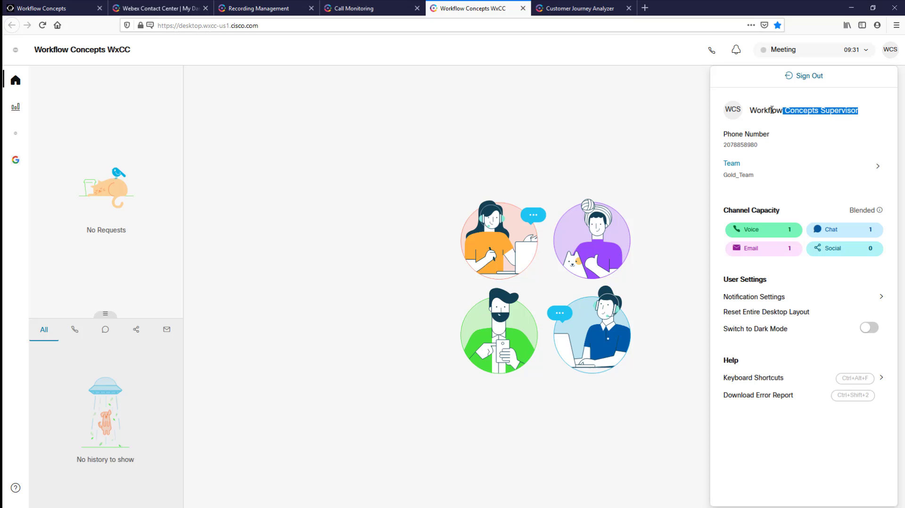
left_click(789, 137)
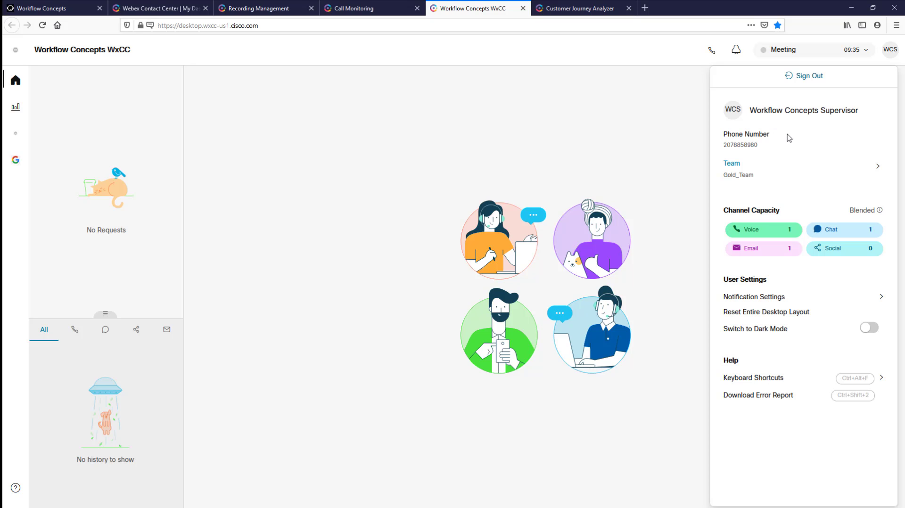
left_click(603, 132)
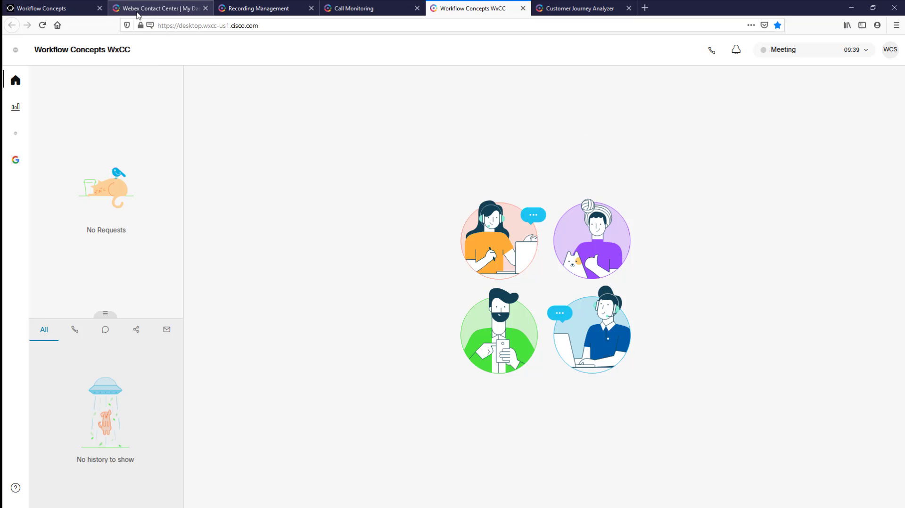
Switch to the Management Portal tab to launch Customer Journey Analyzer
left_click(135, 9)
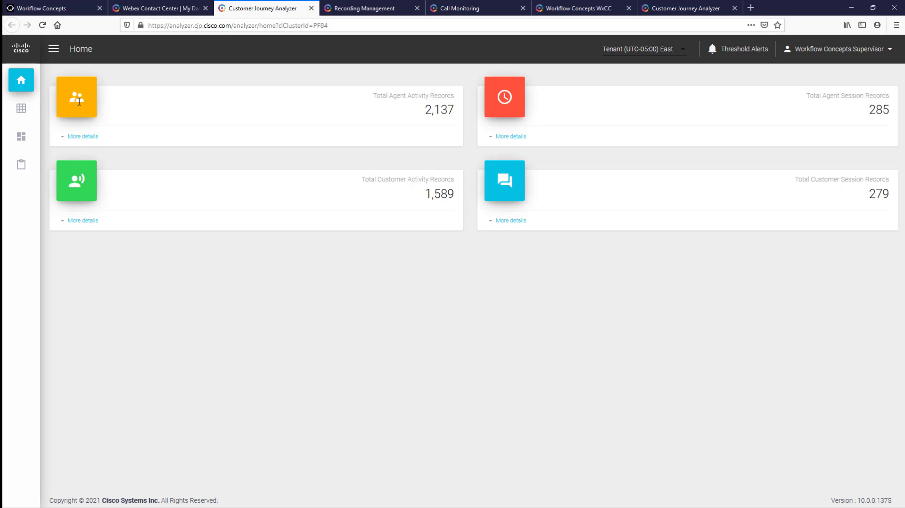
Expand More details on the Agent Activity, Agent Session, Customer Activity and Customer Session cards
left_click(87, 138)
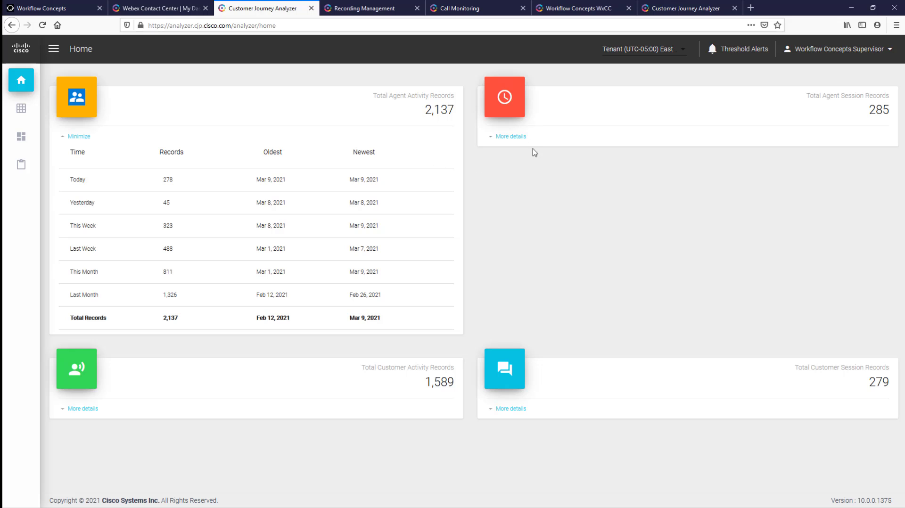
left_click(516, 137)
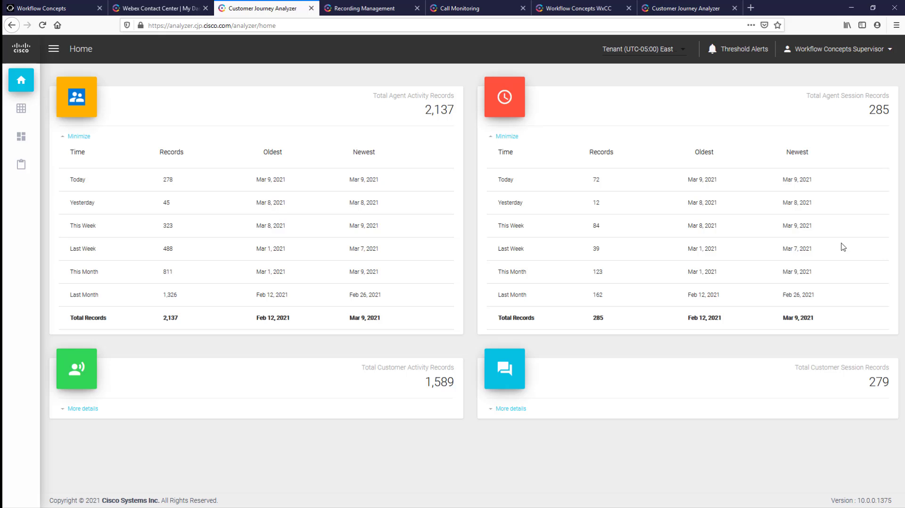
left_click(85, 409)
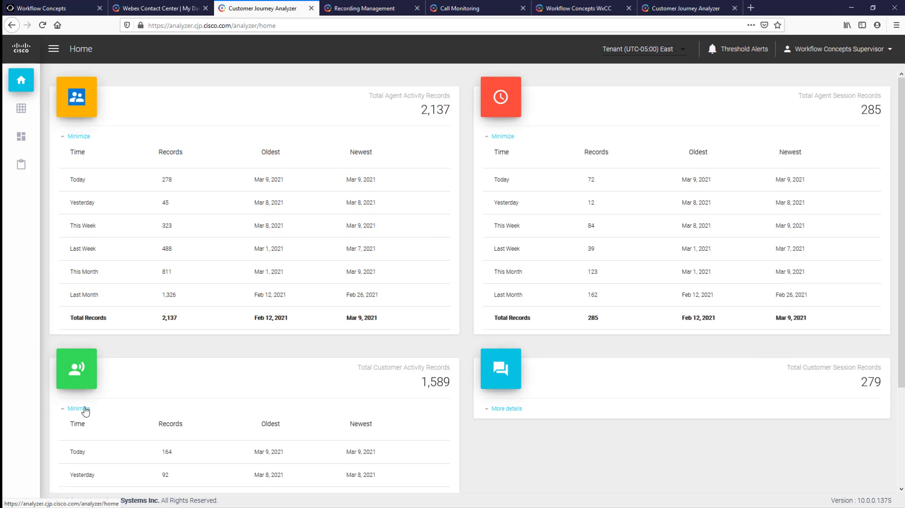
scroll(101, 408, "down", 2)
scroll(103, 408, "down", 2)
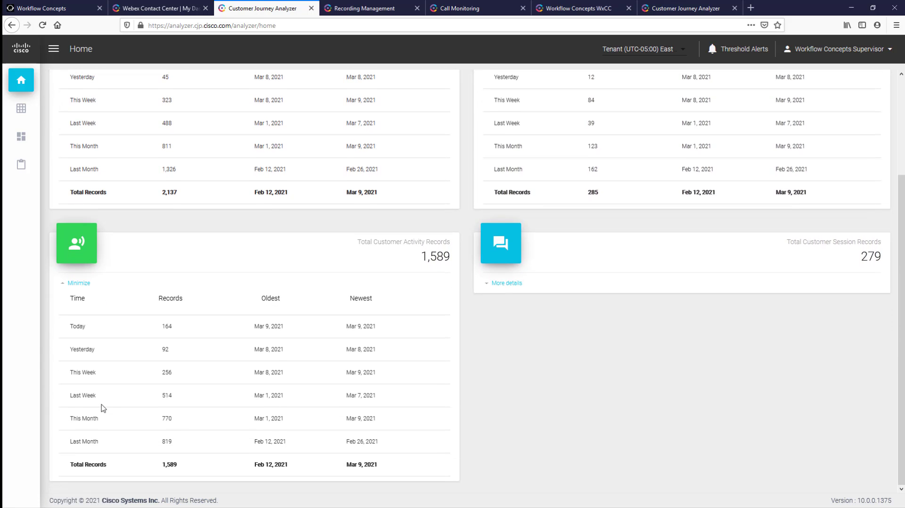
left_click(516, 284)
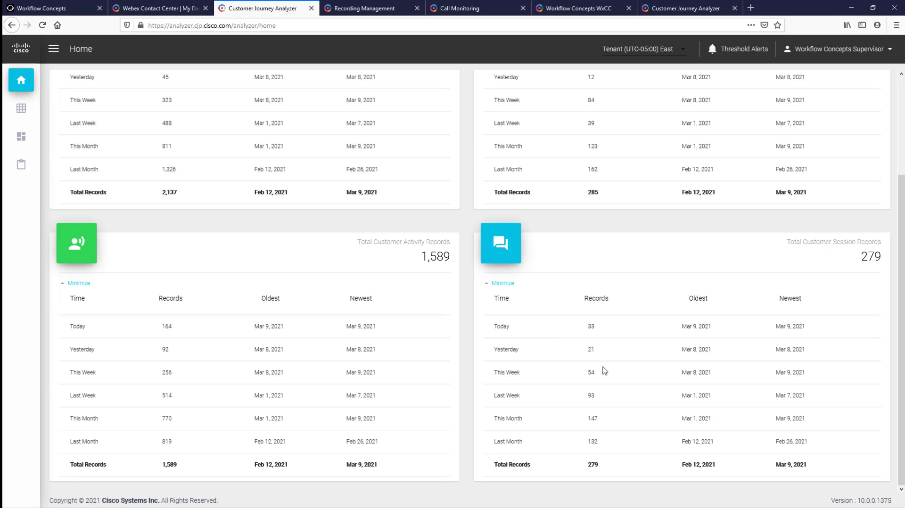
scroll(605, 371, "up", 2)
scroll(607, 364, "up", 2)
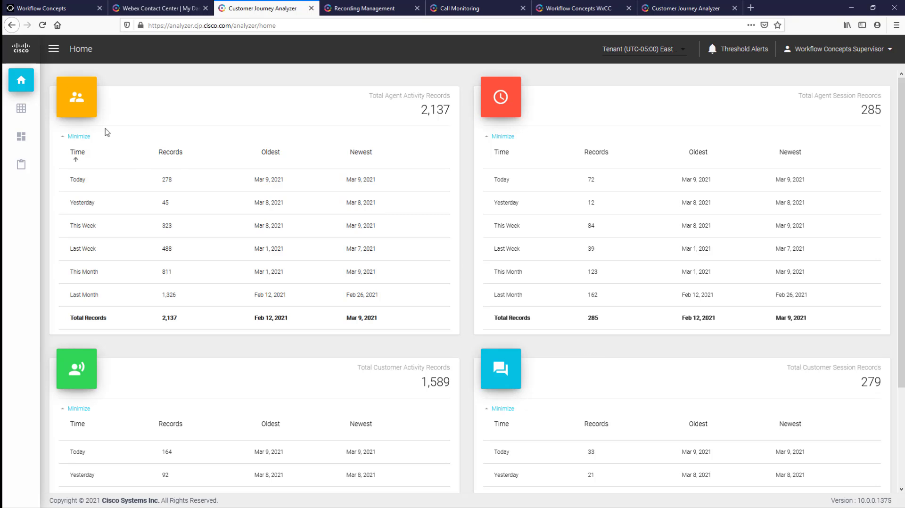
Open WFC Main Dashboard from the Workflow Concepts Dashboards folder in Dashboards
left_click(21, 138)
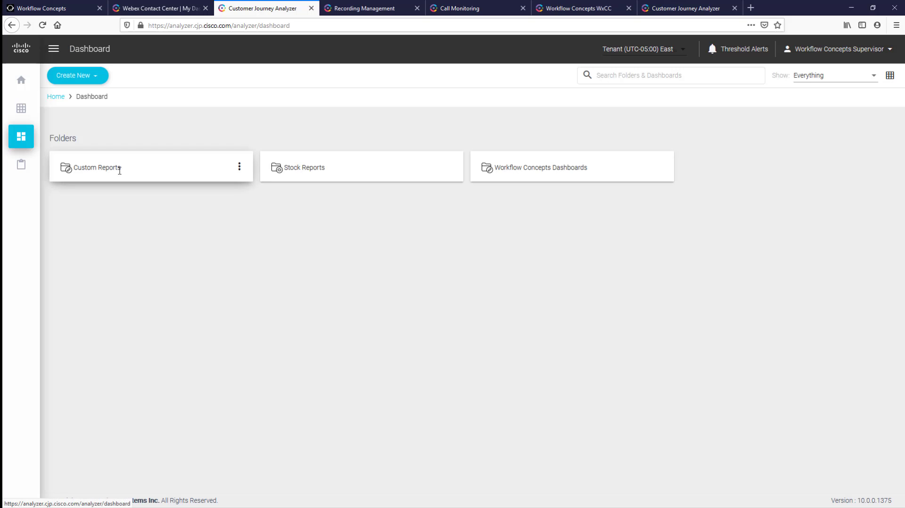
mouse_move(150, 167)
mouse_move(572, 167)
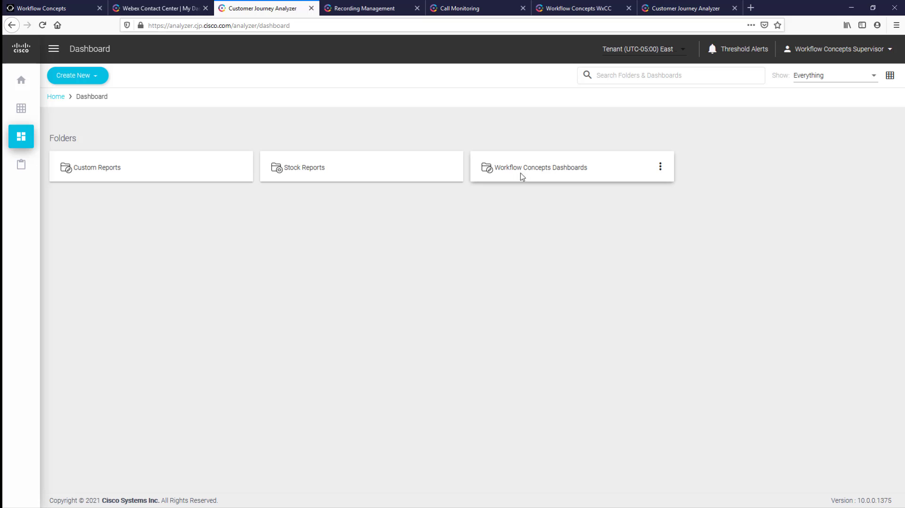
left_click(659, 168)
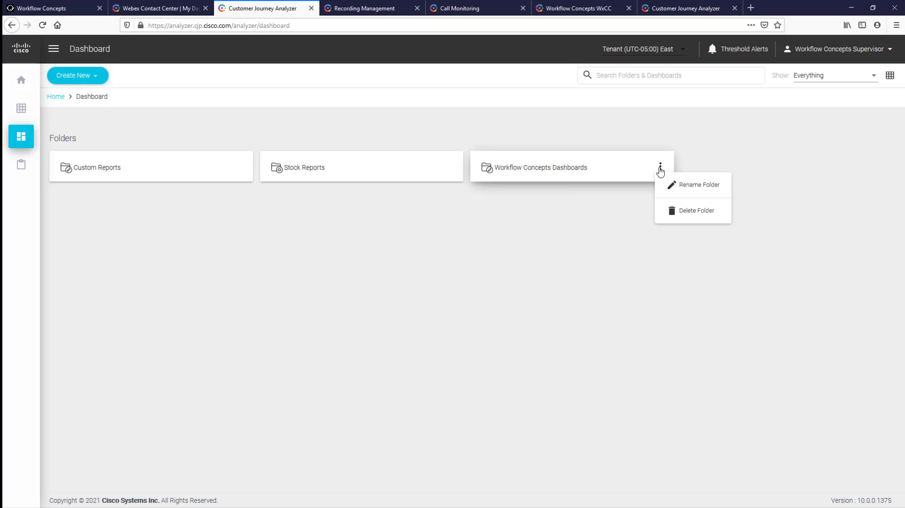
left_click(547, 166)
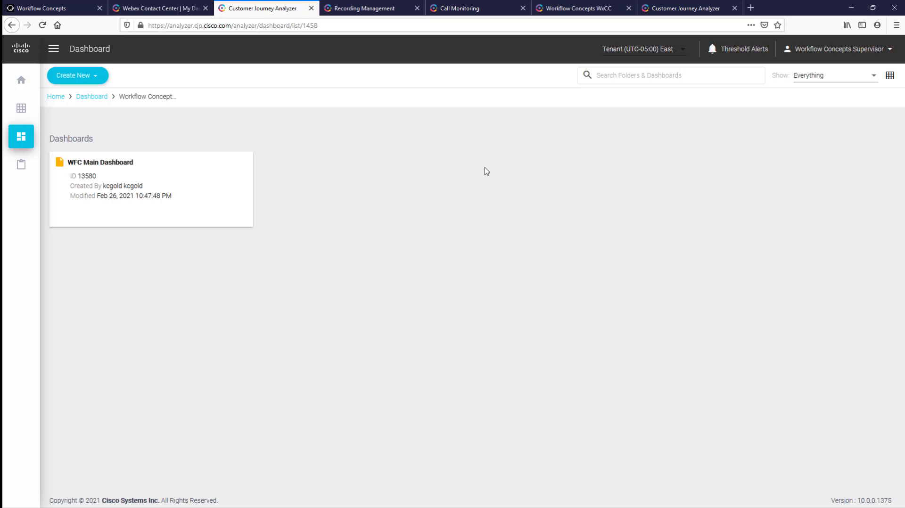
left_click(150, 193)
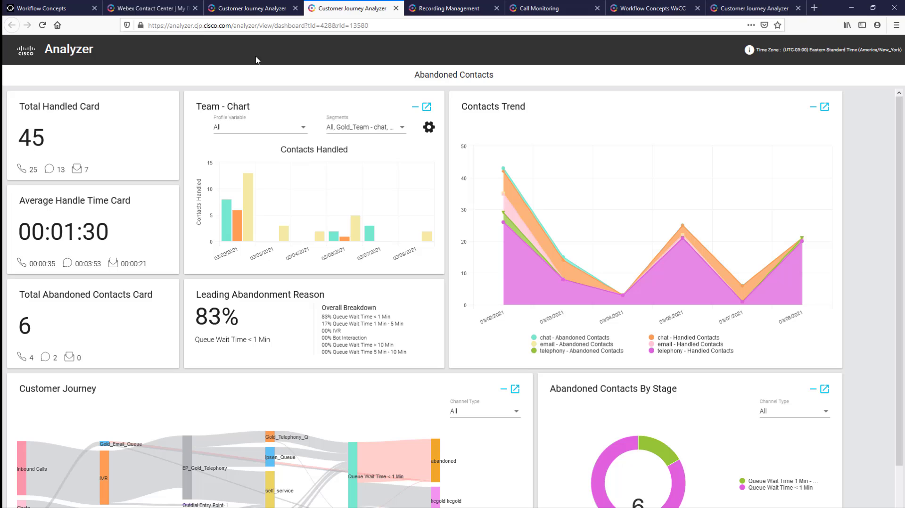
Return to the portal and open Call Monitoring in a new tab
left_click(147, 9)
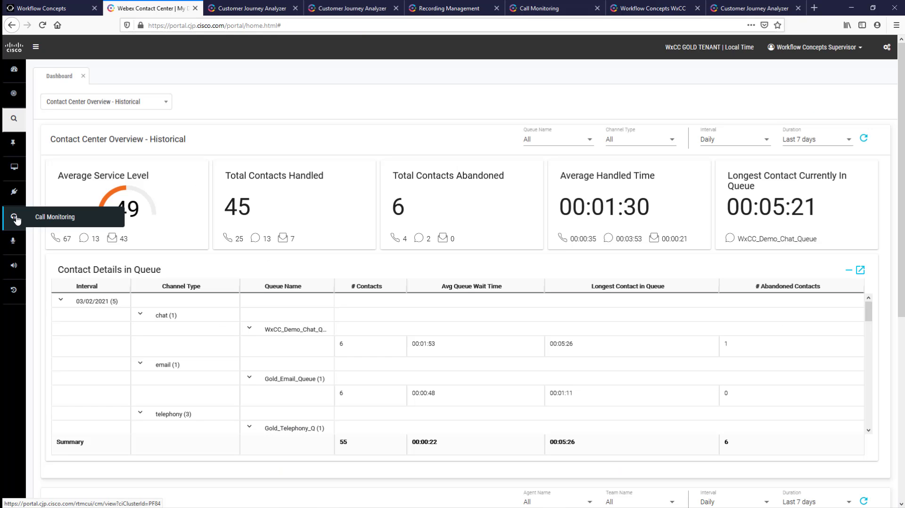
left_click(15, 217)
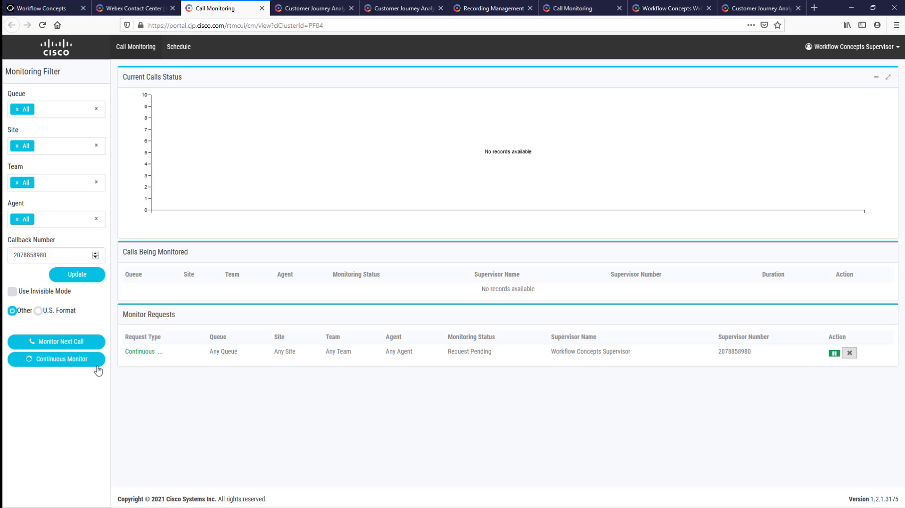
Open Call Recording, start a 9 March schedule, then return to the portal
left_click(124, 8)
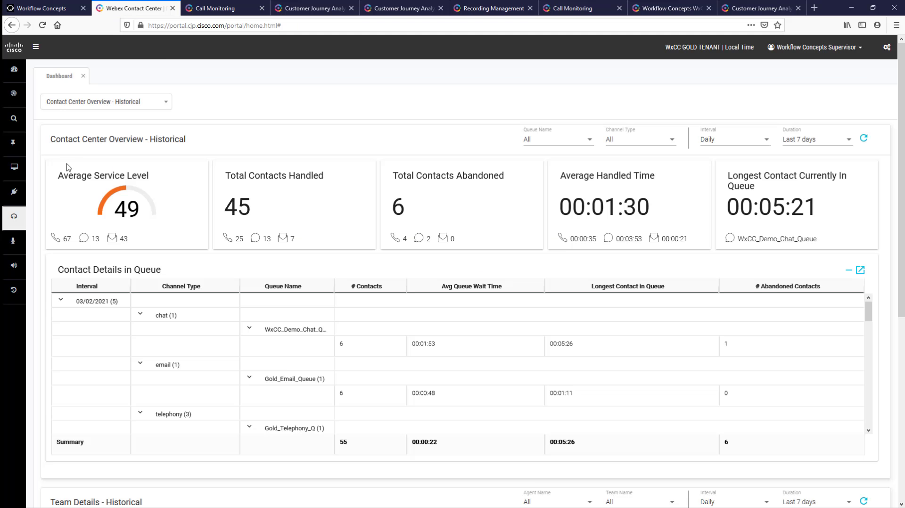
left_click(50, 248)
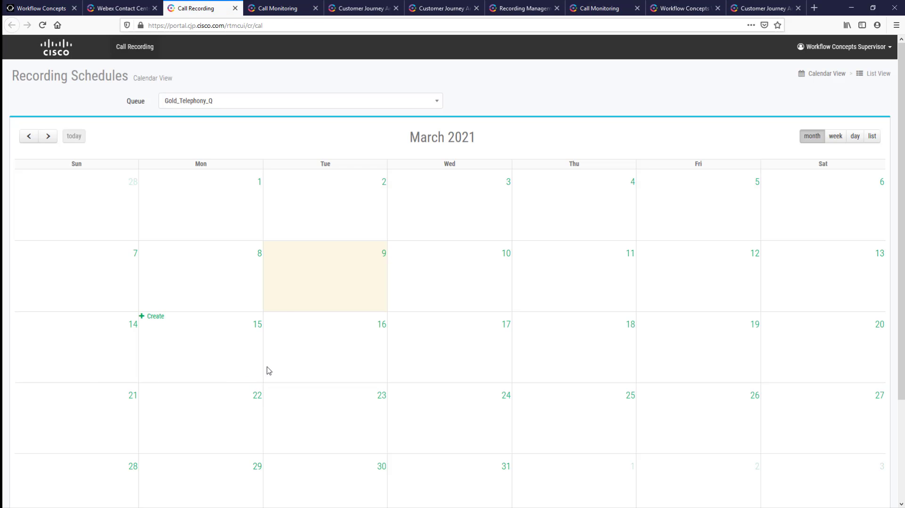
mouse_move(324, 276)
left_click(264, 246)
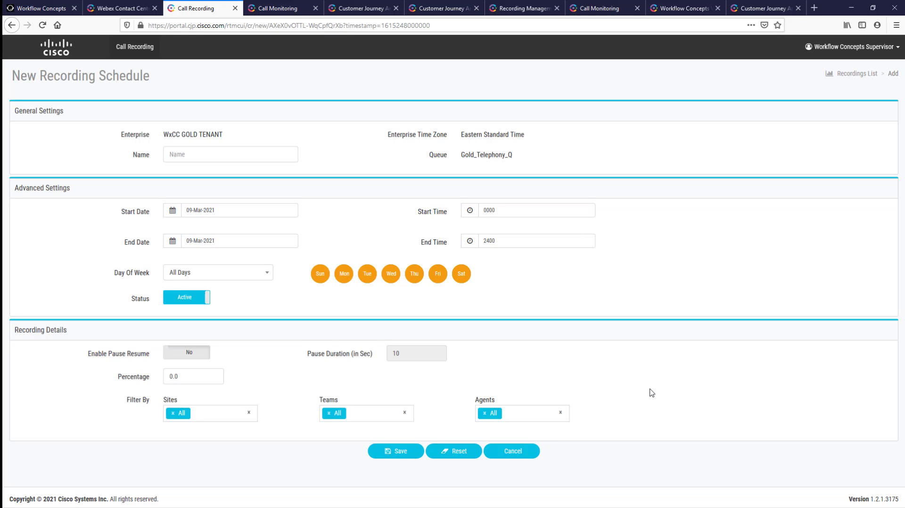
left_click(118, 9)
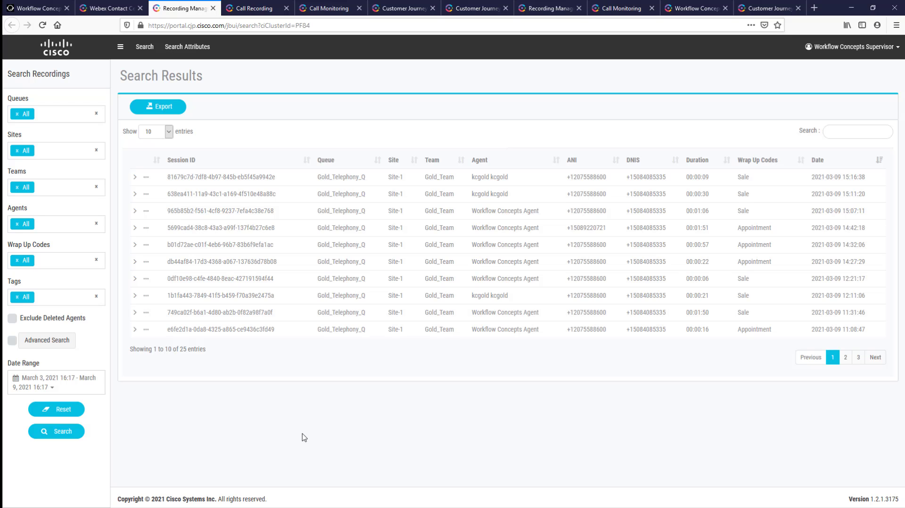
Open tagging for the first Gold_Telephony_Q recording and check the empty tags list
left_click(147, 178)
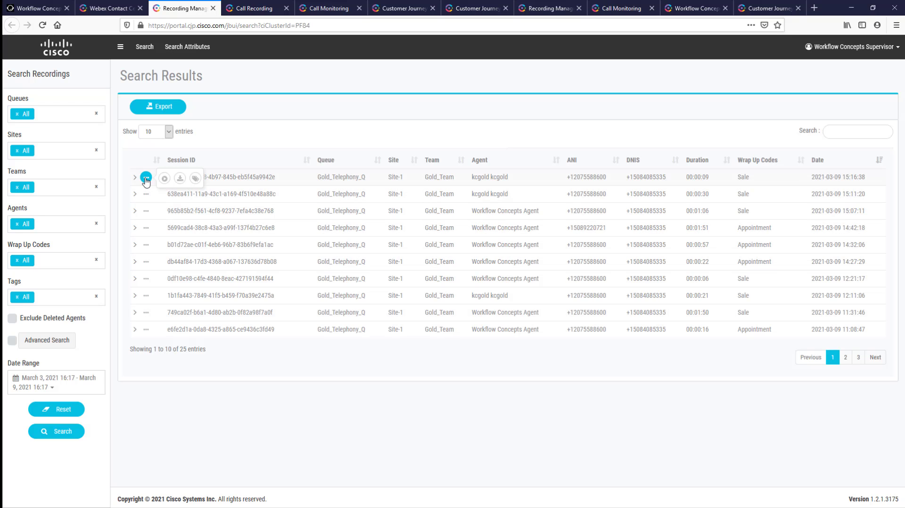
left_click(195, 179)
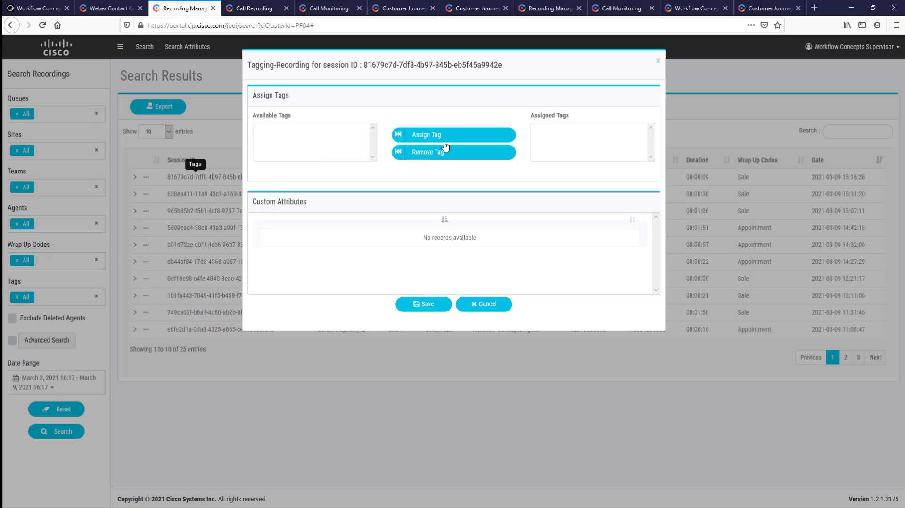
left_click(341, 137)
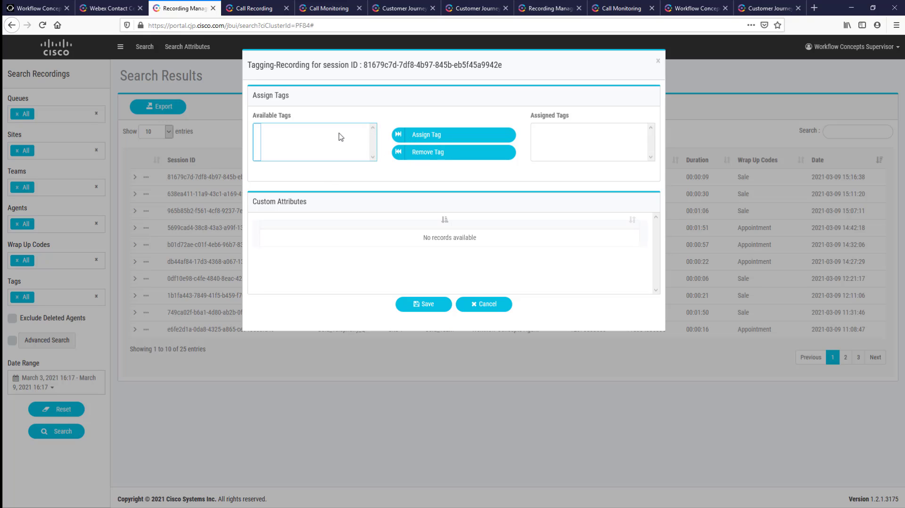
left_click(490, 306)
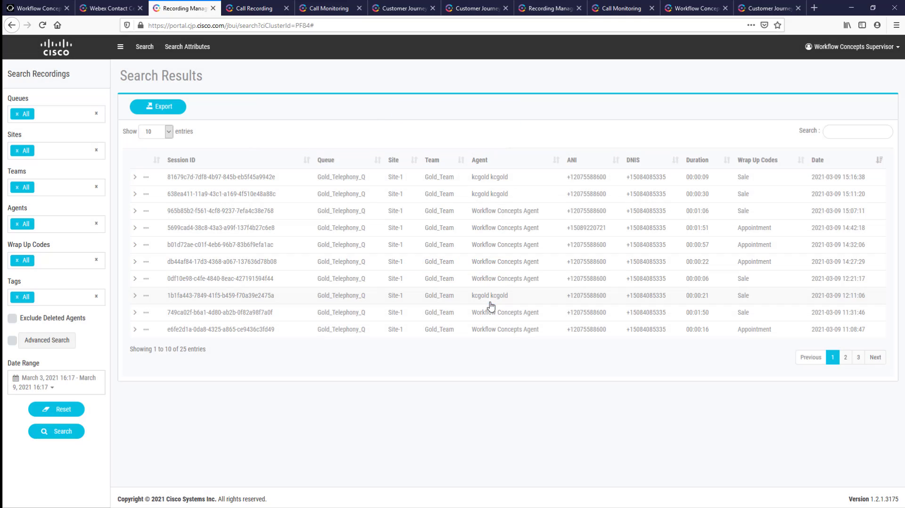
left_click(146, 211)
left_click(163, 212)
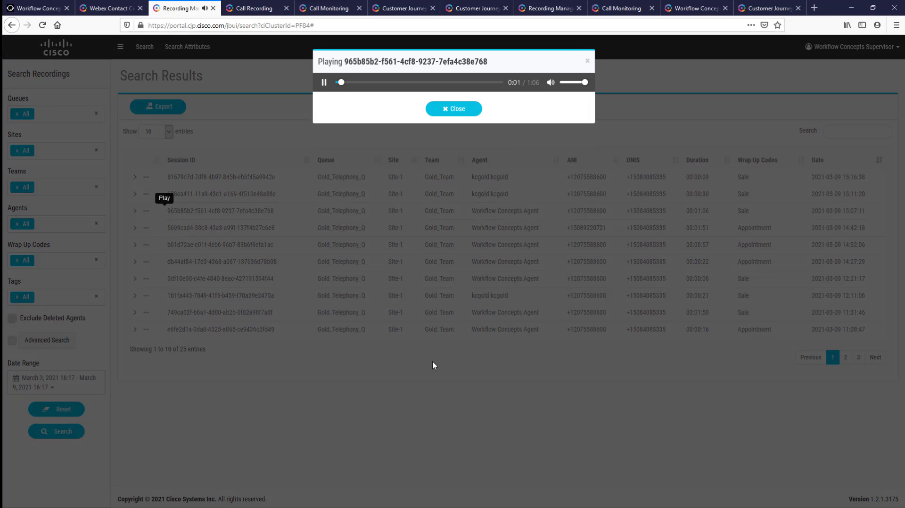
left_click(457, 110)
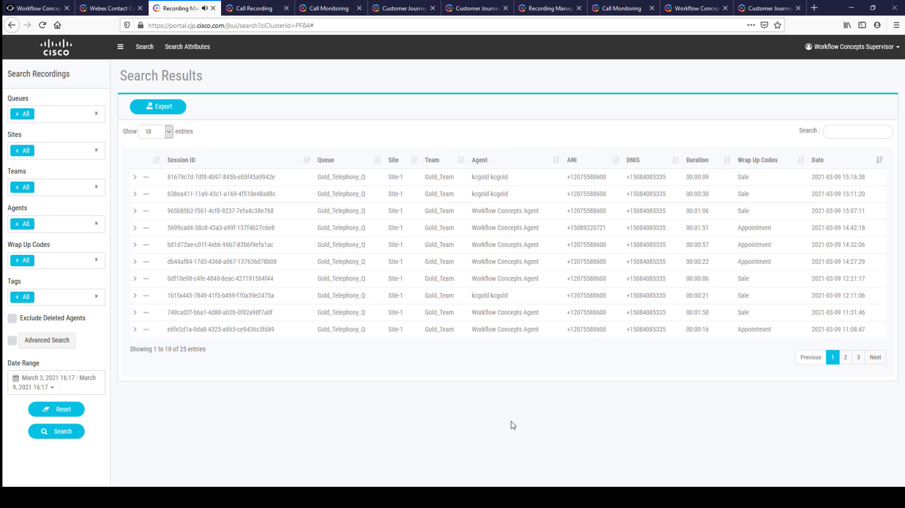